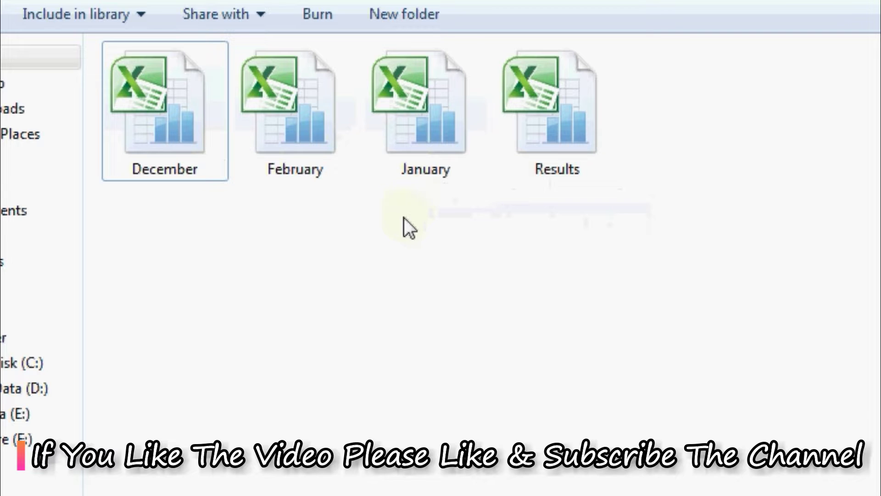
- Open the December workbook, then bring the February workbook to the front
double_click(156, 142)
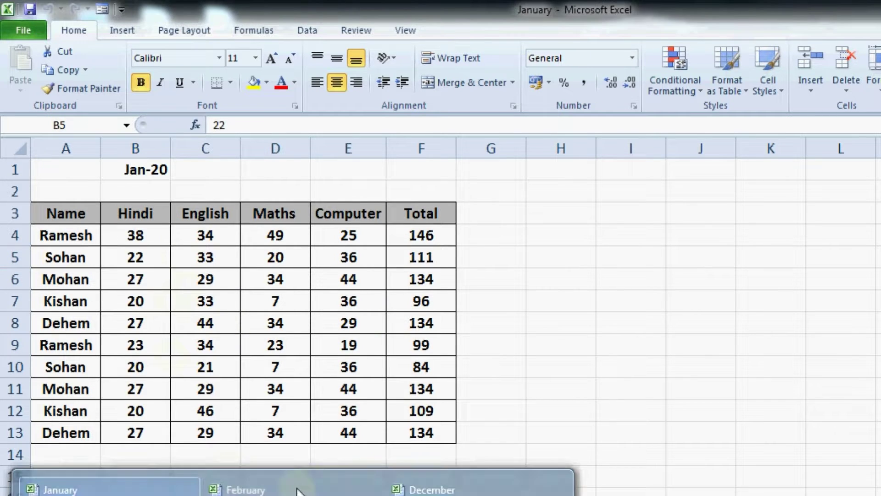
click(298, 490)
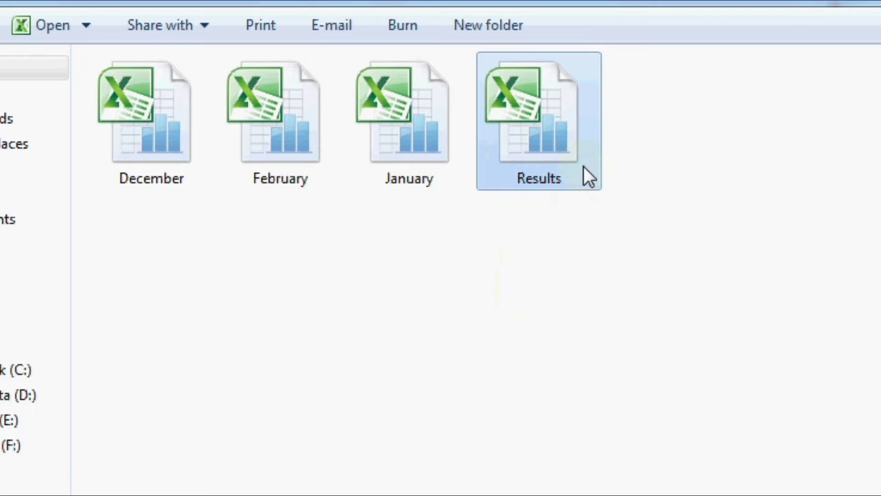
mouse_move(539, 124)
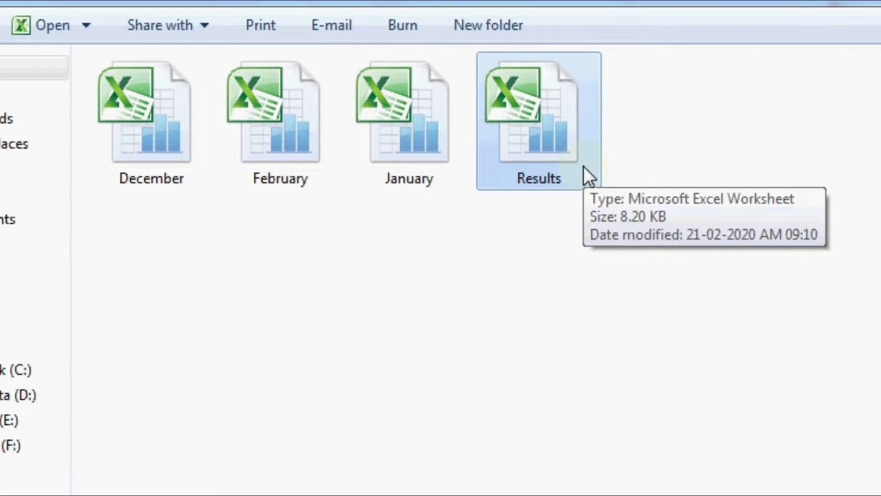
- Open Results.xlsx and start a Data Consolidate with the Sum function
double_click(584, 167)
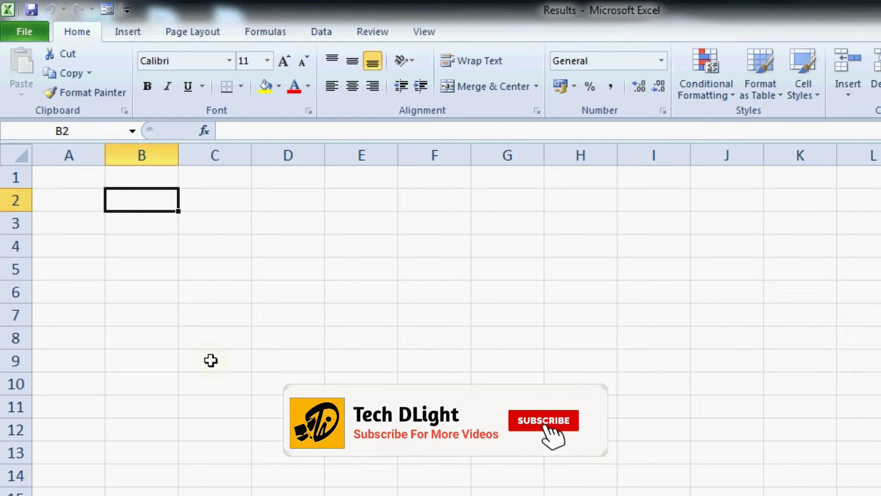
click(332, 35)
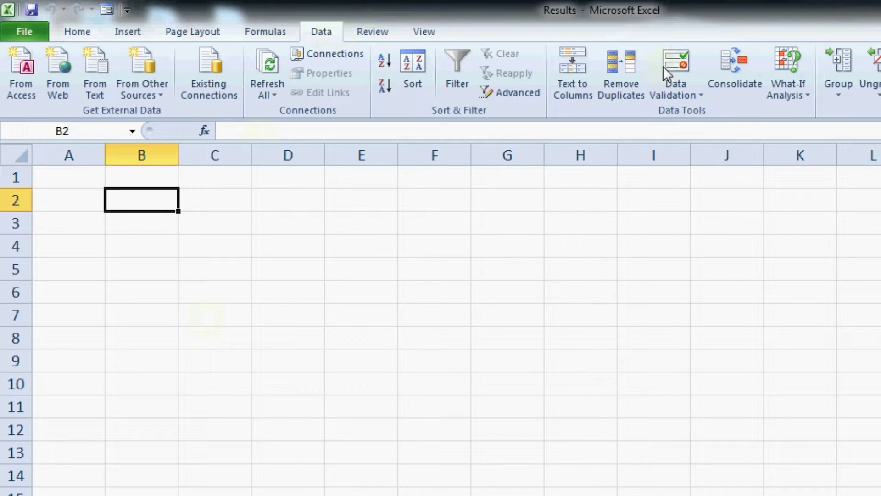
click(753, 68)
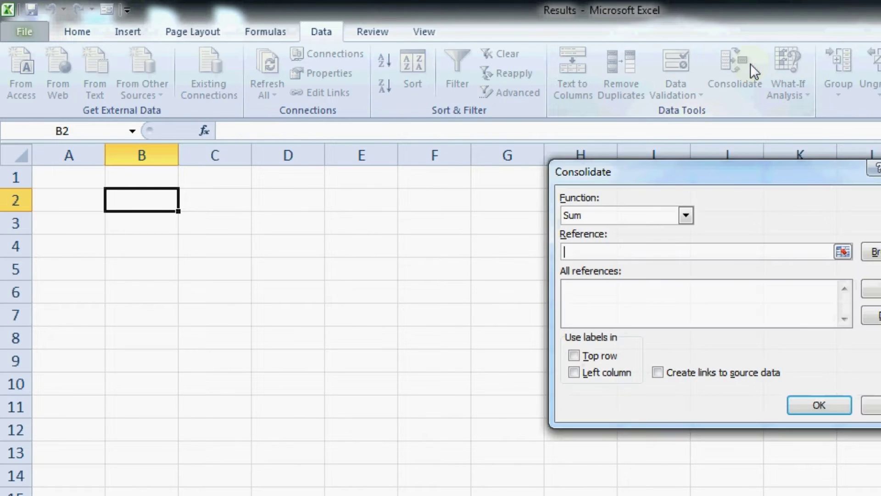
drag(648, 178, 415, 185)
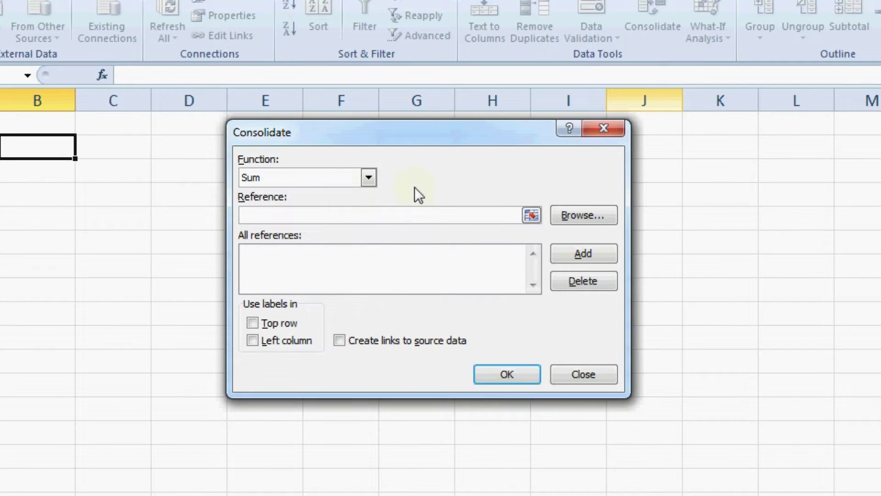
click(285, 178)
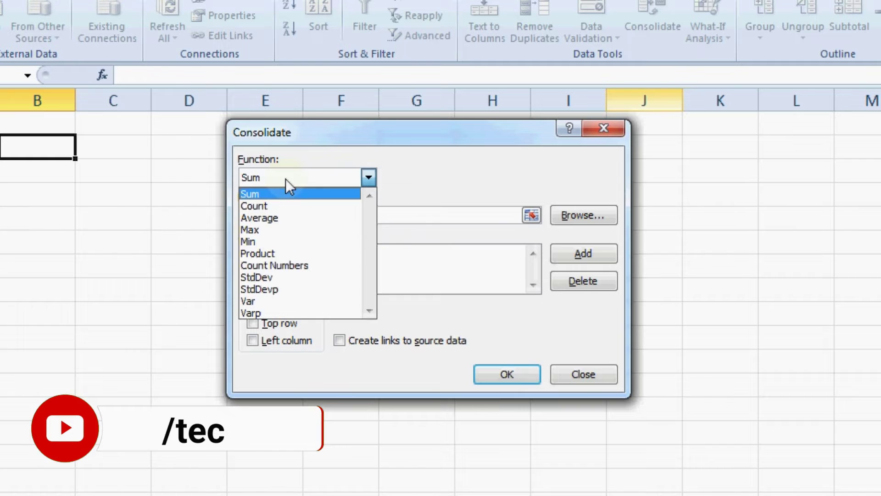
click(285, 179)
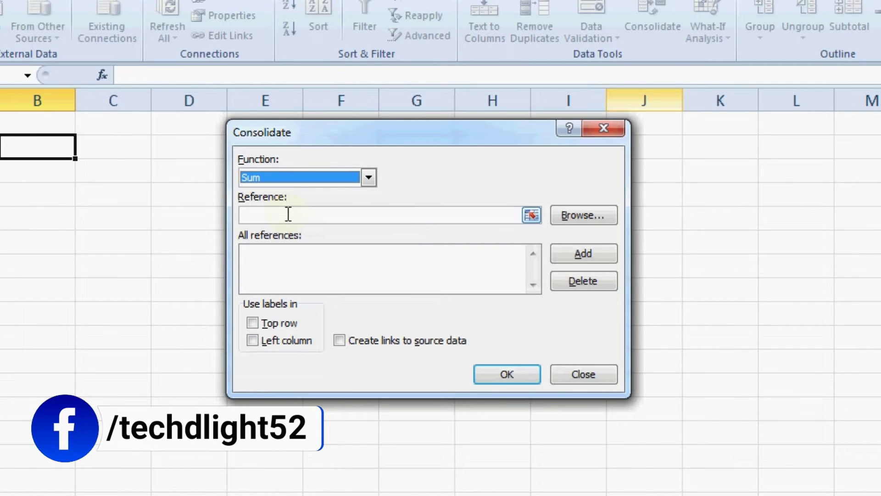
click(289, 214)
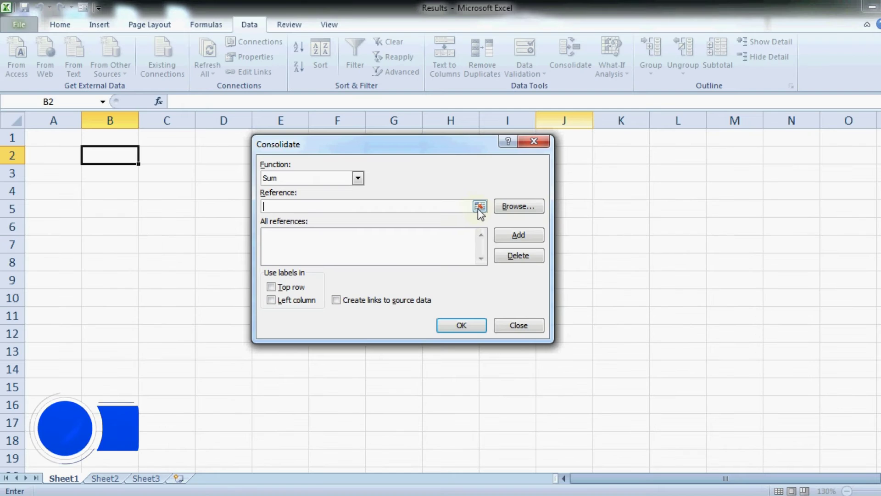
- Add December's Sheet1 marks table A3:F13 as the first consolidation source
click(530, 216)
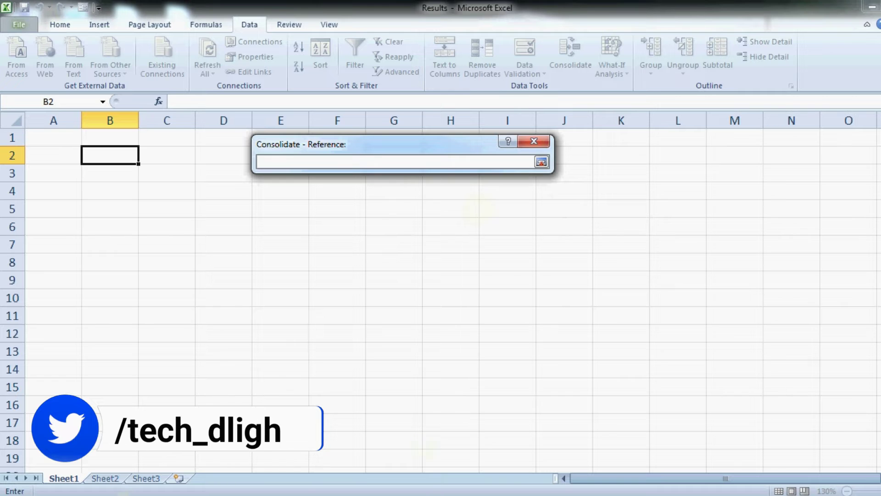
click(221, 494)
mouse_move(237, 453)
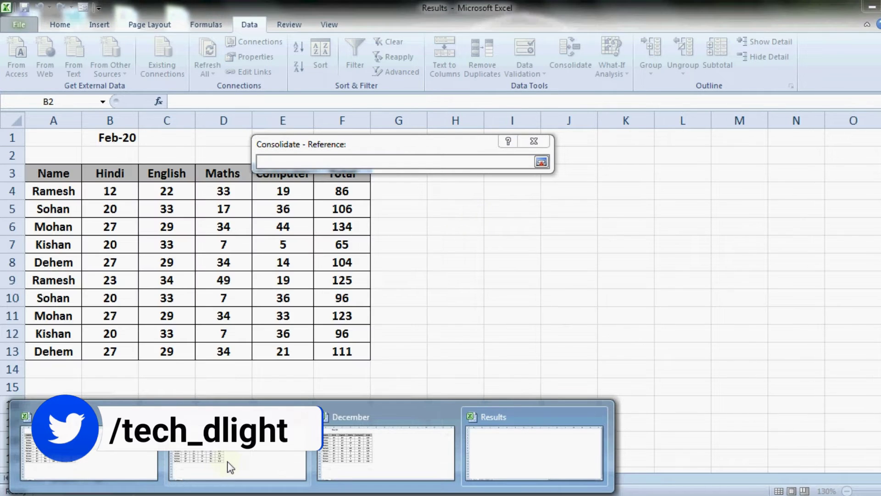
click(370, 445)
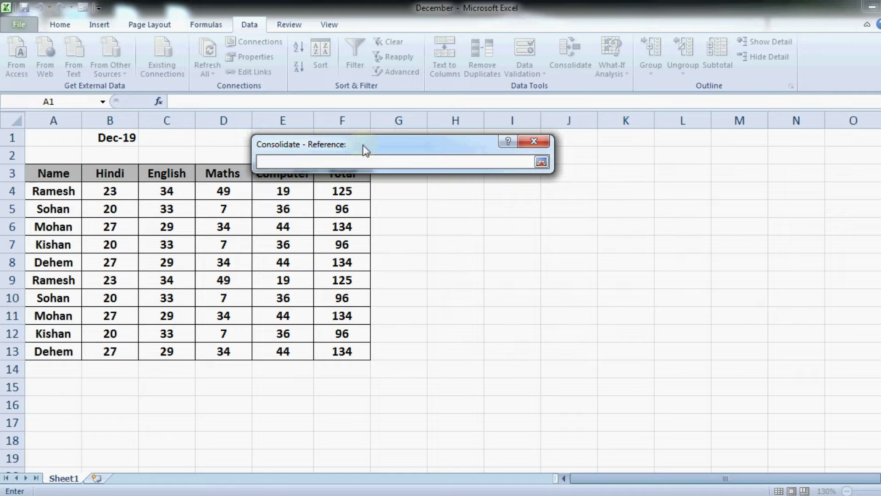
drag(36, 190, 356, 356)
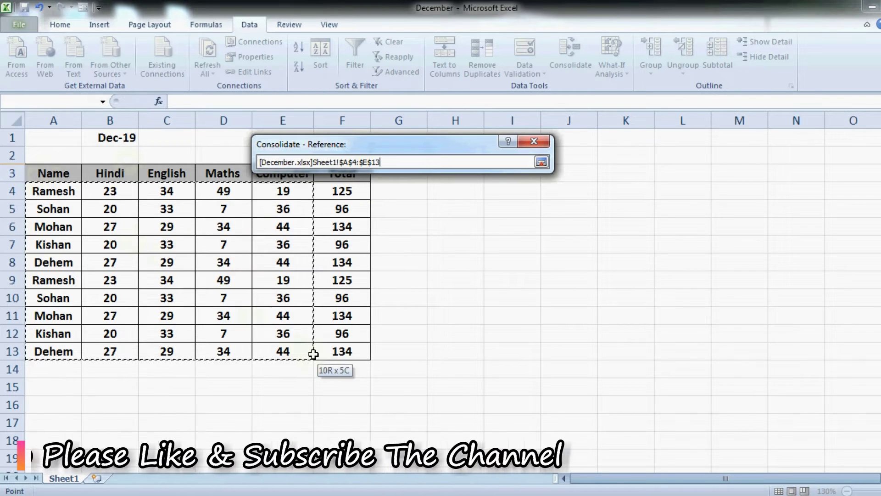
drag(35, 171, 358, 348)
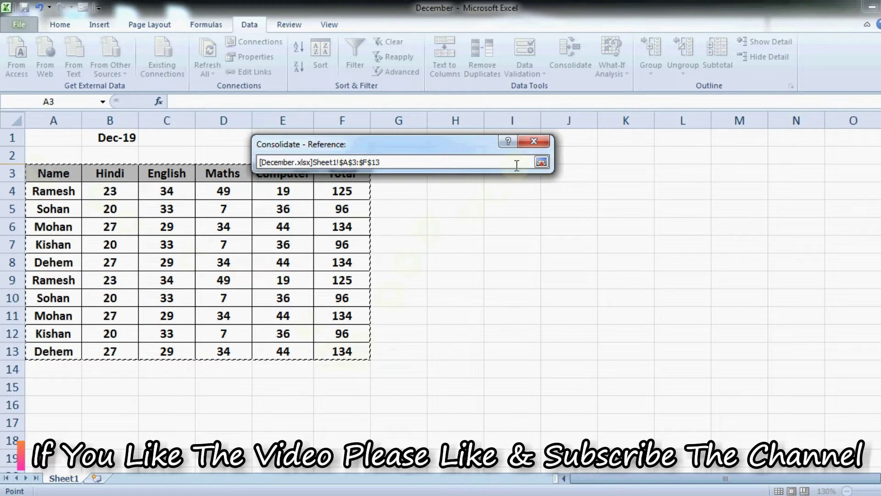
click(540, 162)
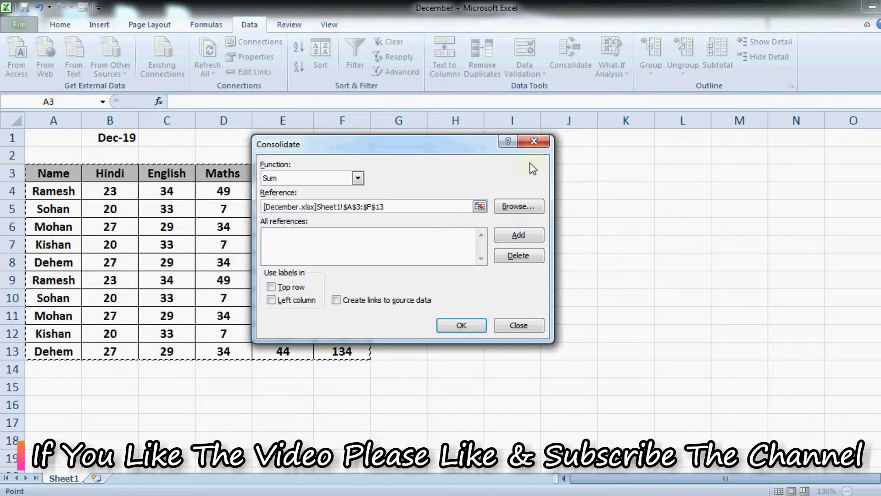
click(531, 241)
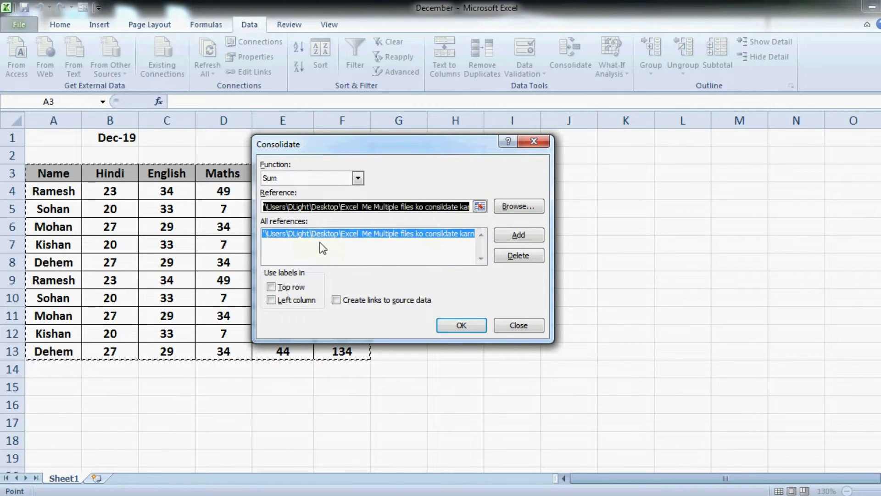
- Add January's Sheet2 marks table A3:F13 as the second consolidation source
click(480, 206)
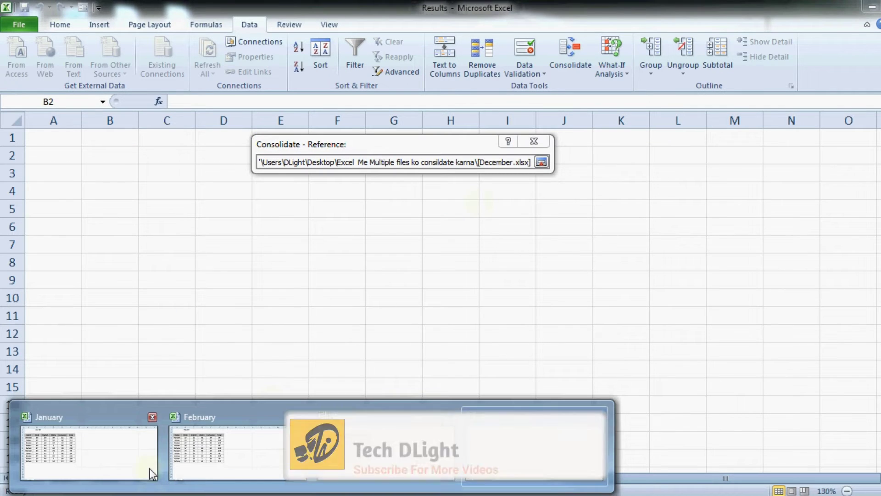
click(92, 450)
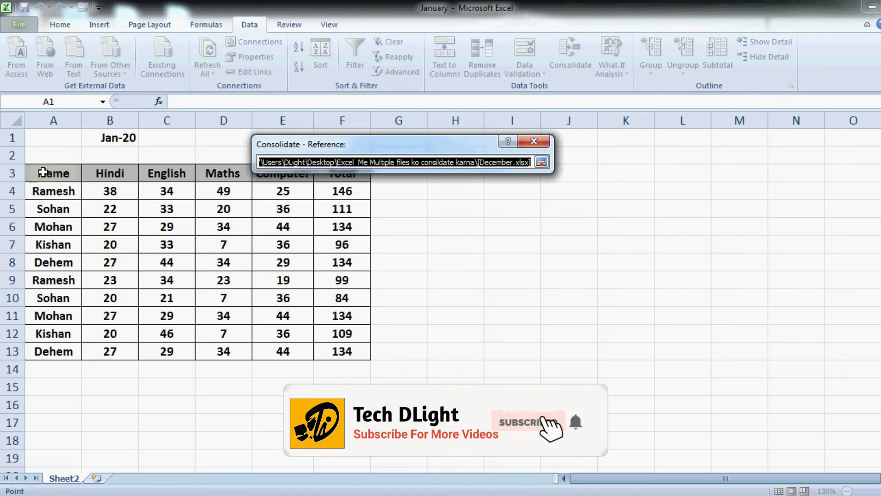
mouse_move(46, 173)
mouse_down()
mouse_move(285, 301)
mouse_move(362, 353)
mouse_up()
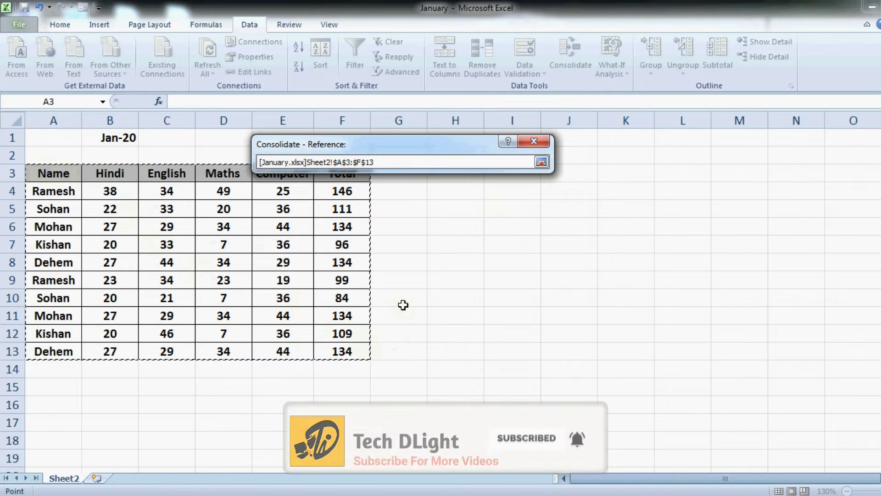
click(543, 163)
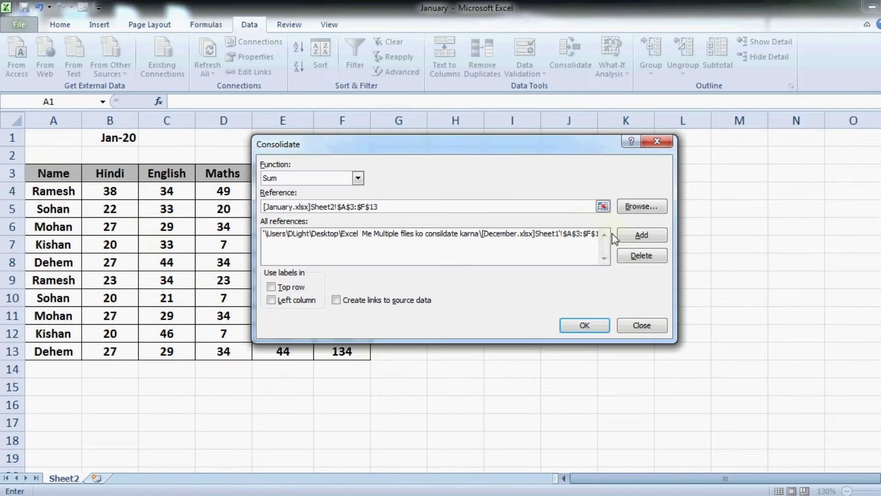
click(638, 235)
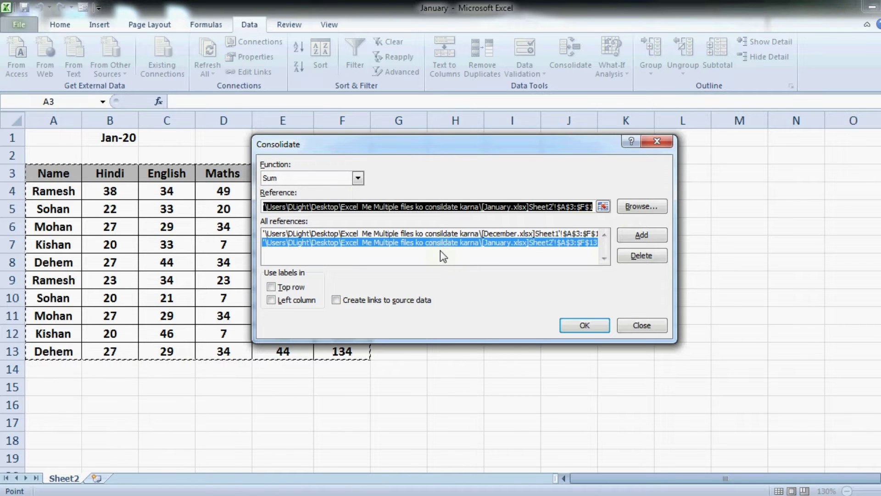
click(603, 208)
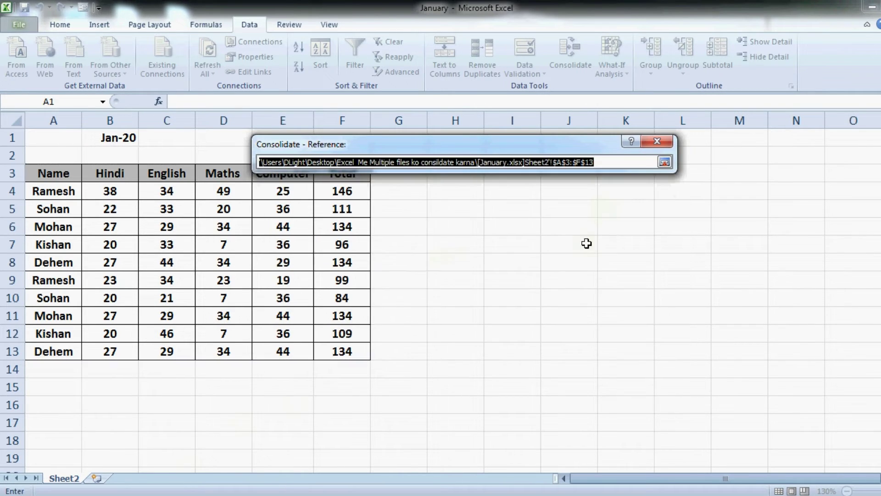
- Add February's Sheet3 marks table A3:F13 as the third consolidation source
click(252, 452)
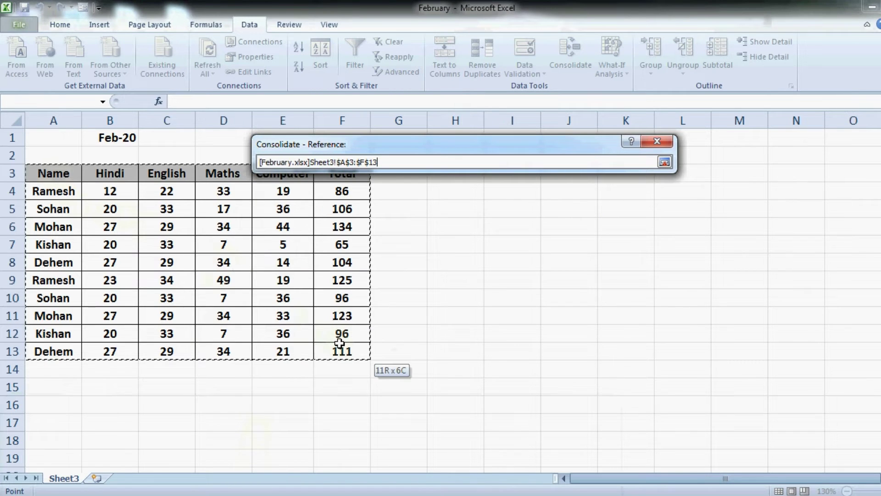
drag(217, 277, 349, 353)
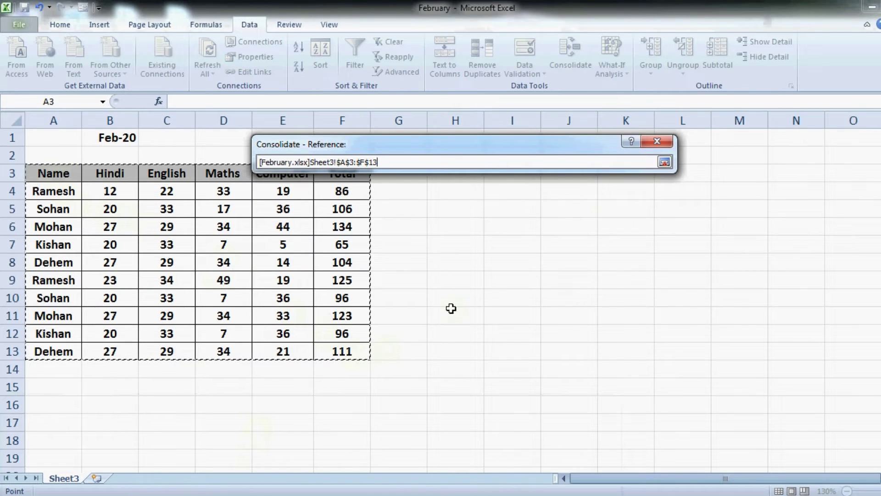
click(667, 162)
click(646, 238)
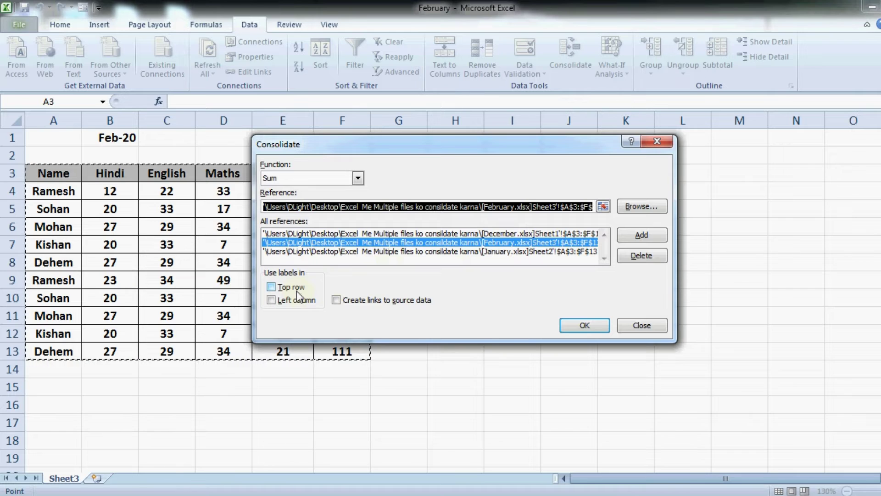
- Consolidate using Top row and Left column labels with links to source data
click(297, 290)
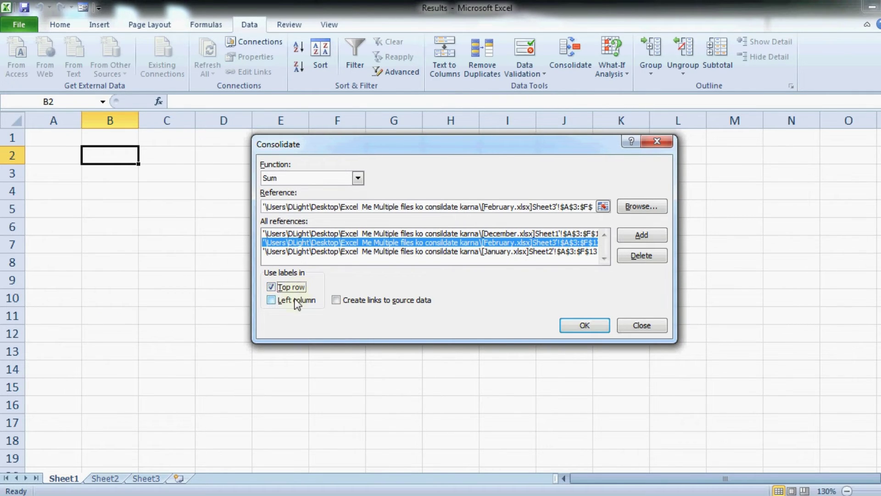
click(296, 302)
click(350, 300)
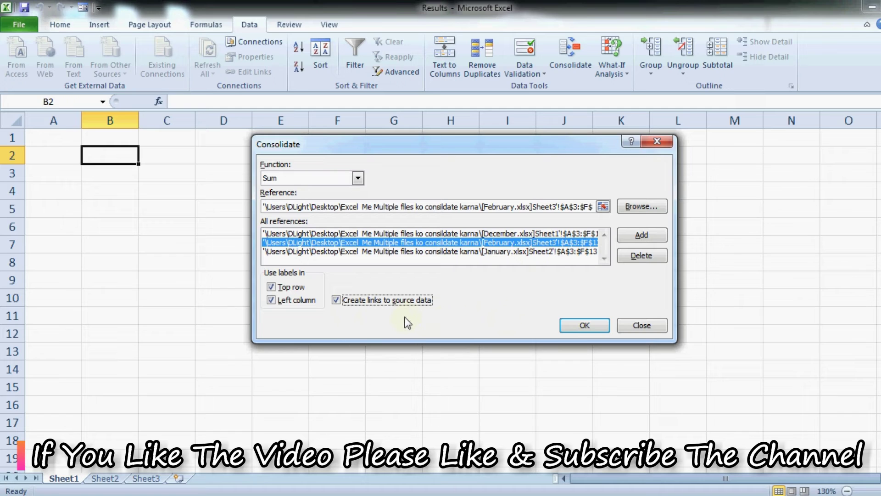
click(566, 327)
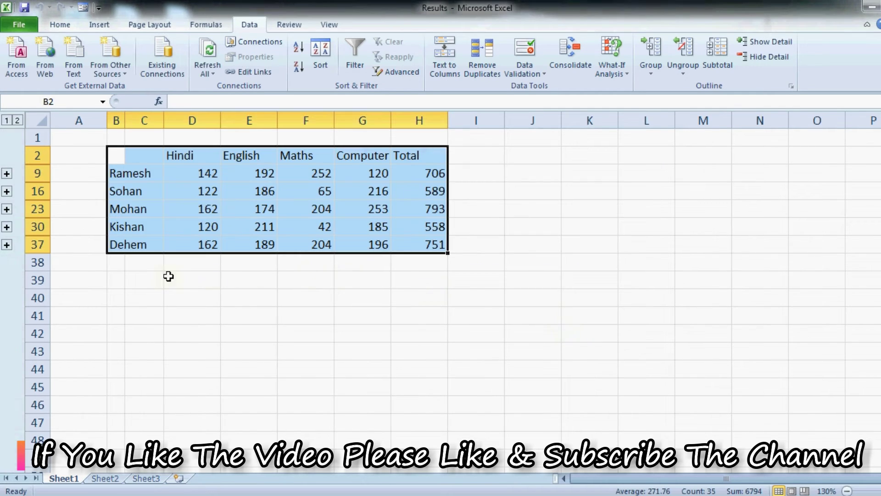
- Expand Ramesh's group and autofit column C to show the month names
click(189, 280)
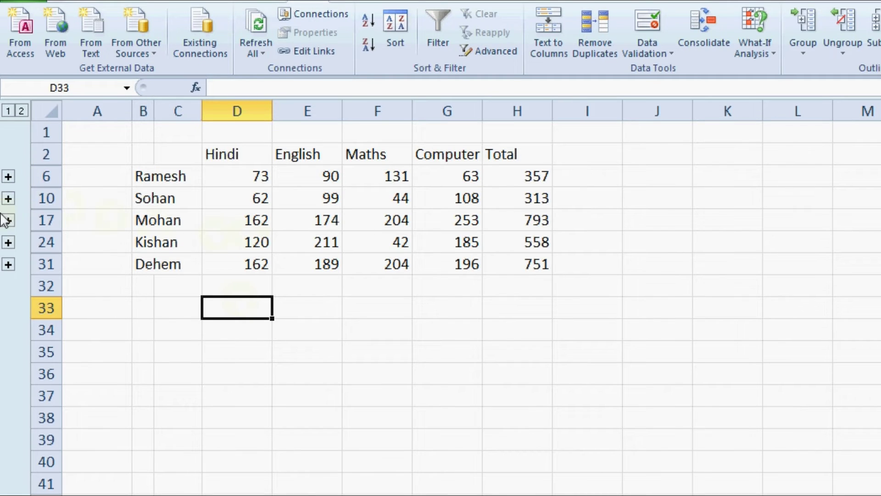
click(9, 177)
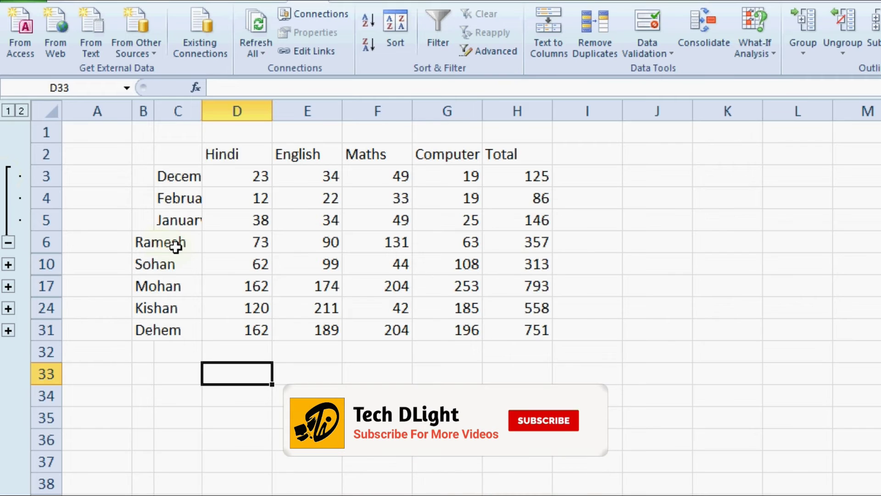
double_click(202, 111)
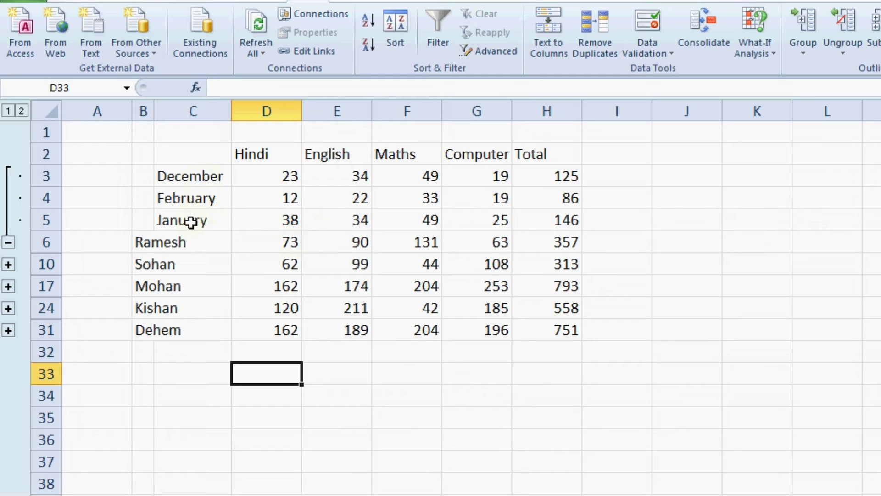
- Check Ramesh's monthly links and Hindi SUM, then expand Sohan's group and check his Hindi SUM
click(275, 178)
click(278, 195)
click(282, 217)
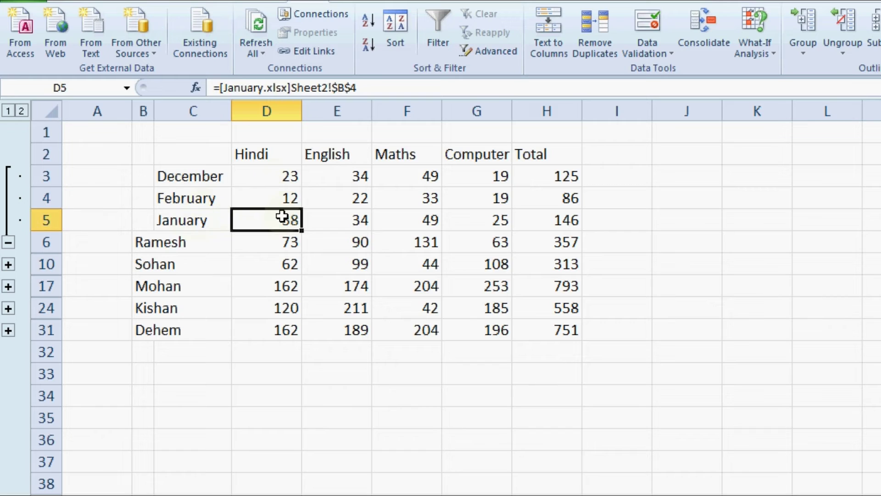
click(286, 234)
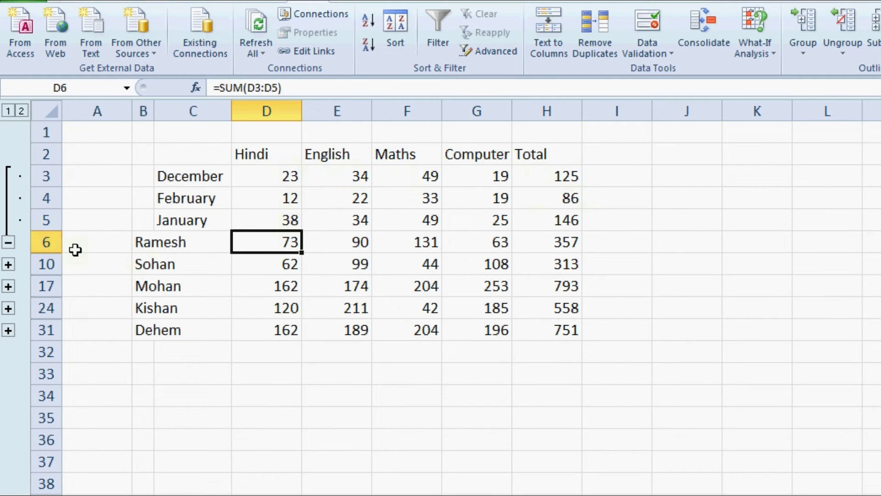
click(8, 265)
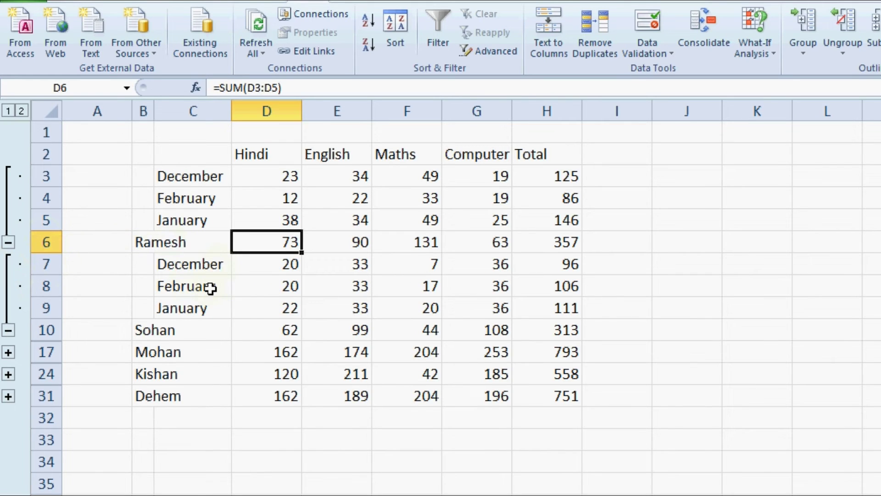
click(282, 334)
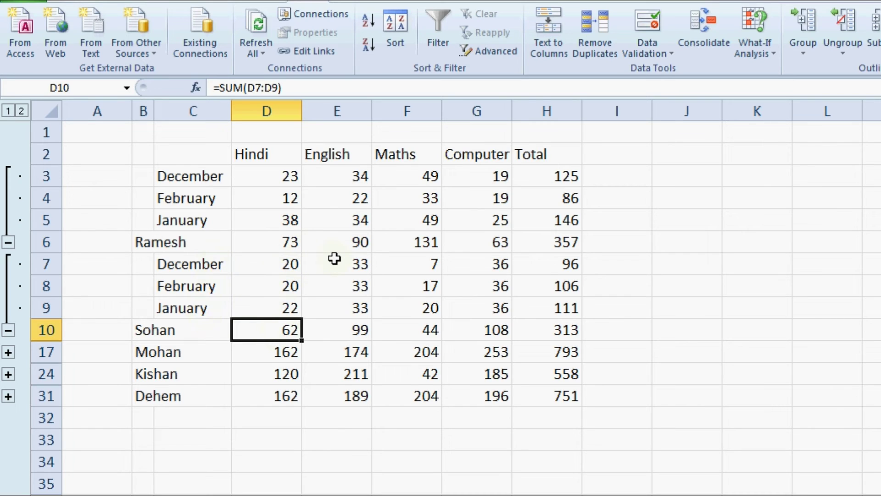